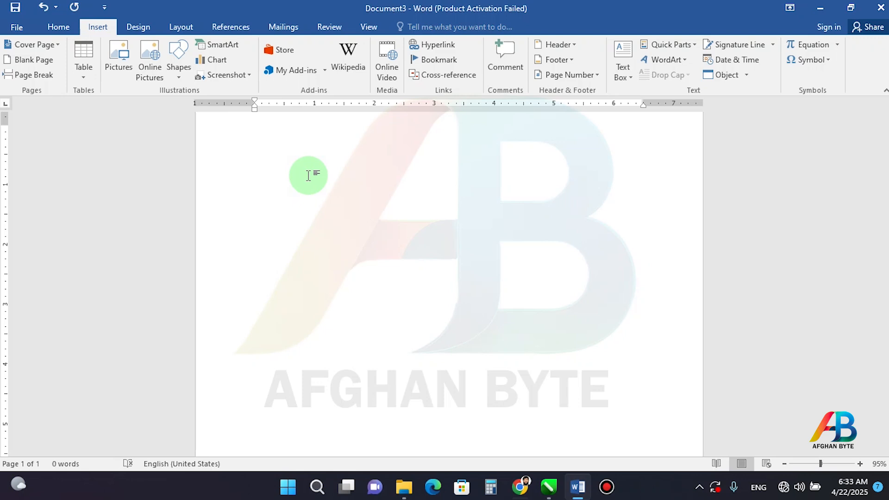
# - Insert a table with six columns and five rows at the top of the blank page
pyautogui.click(83, 78)
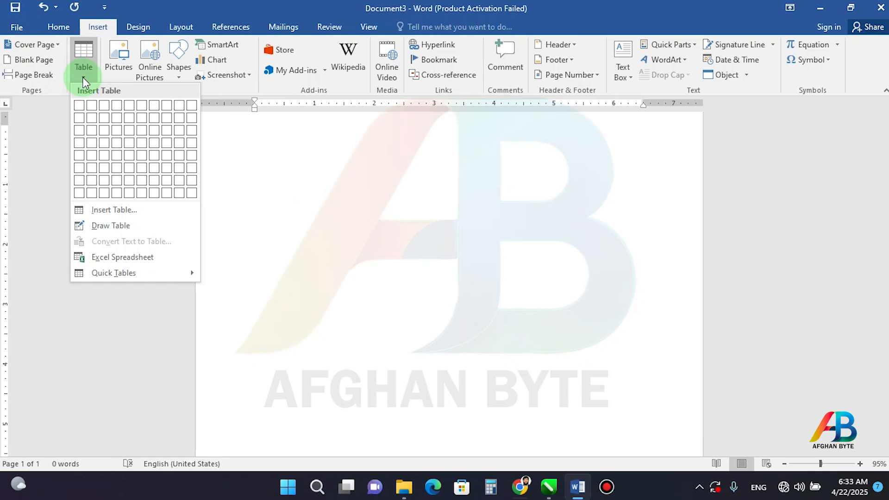
pyautogui.click(139, 152)
pyautogui.click(248, 154)
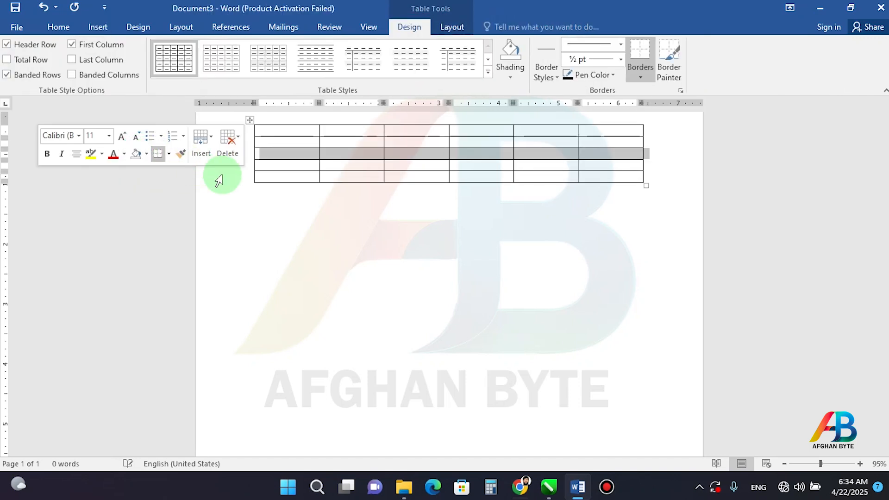
pyautogui.click(360, 155)
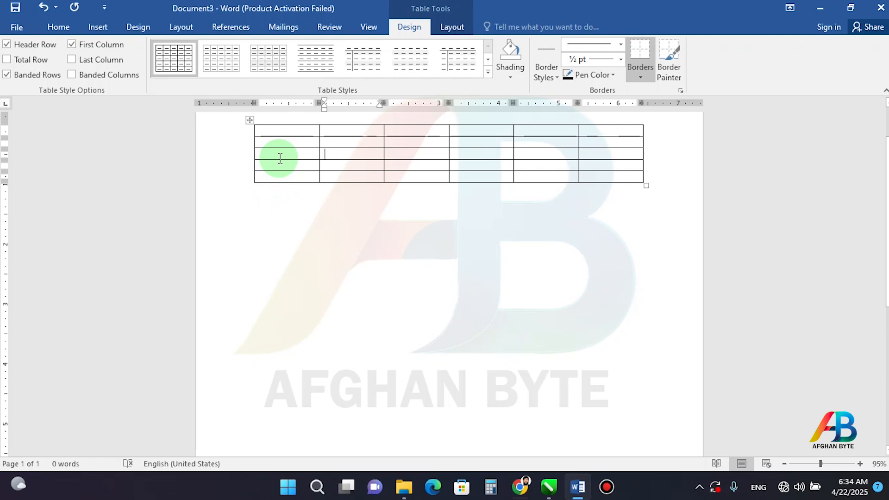
# - Resize the whole table proportionally across its rows and columns to about 6.3 inches wide and 2.6 inches tall
pyautogui.click(251, 120)
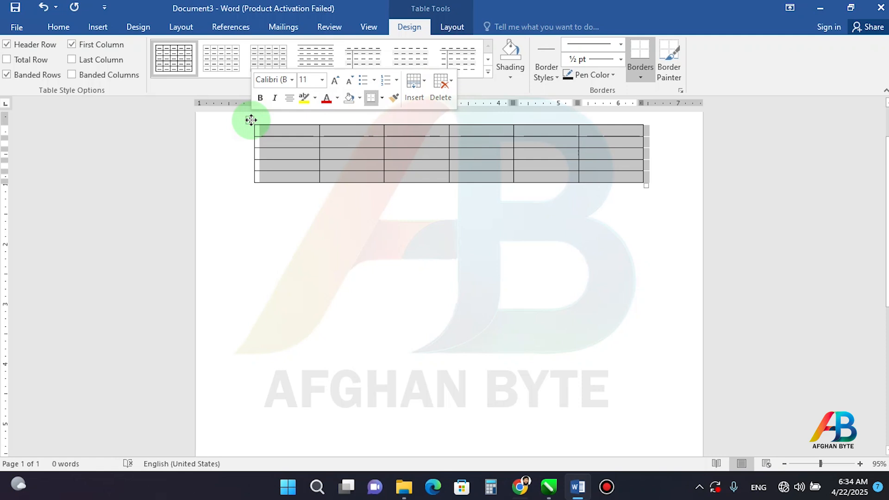
pyautogui.click(581, 170)
pyautogui.click(643, 184)
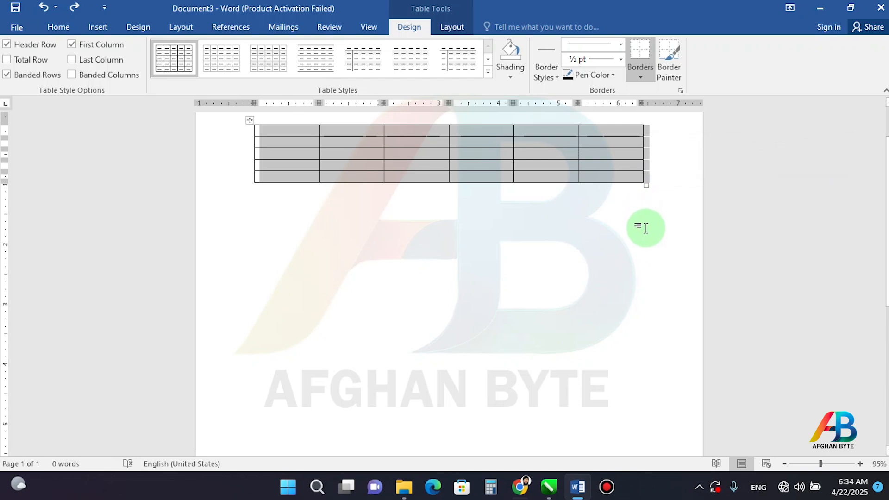
pyautogui.moveTo(644, 185); pyautogui.dragTo(619, 176)
pyautogui.moveTo(611, 242); pyautogui.dragTo(633, 284)
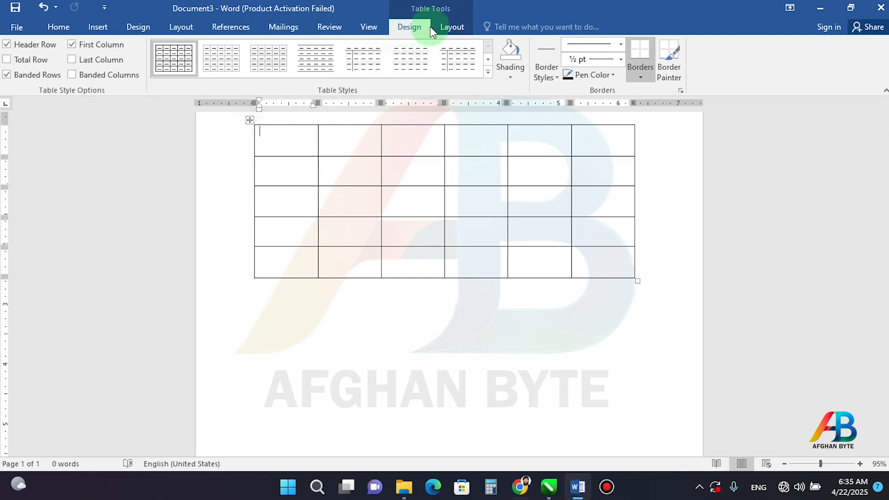
pyautogui.click(446, 28)
pyautogui.click(407, 28)
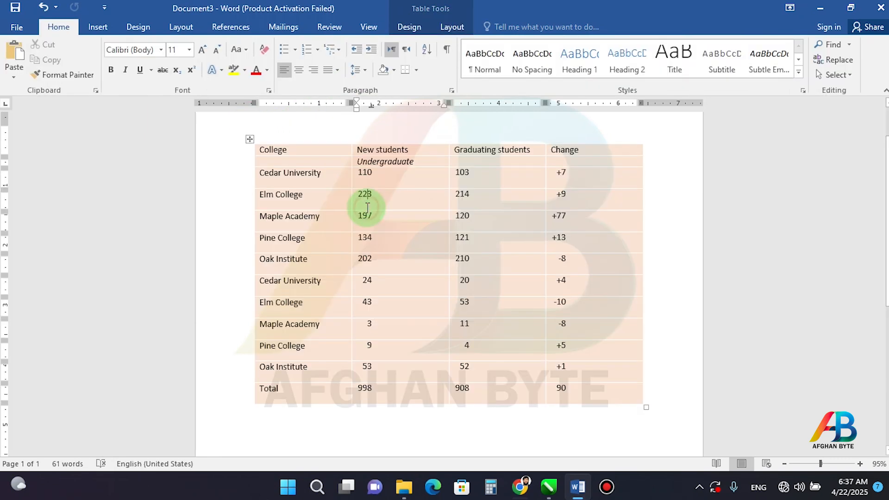
# - Turn on Header Row formatting for the college student table
pyautogui.click(309, 172)
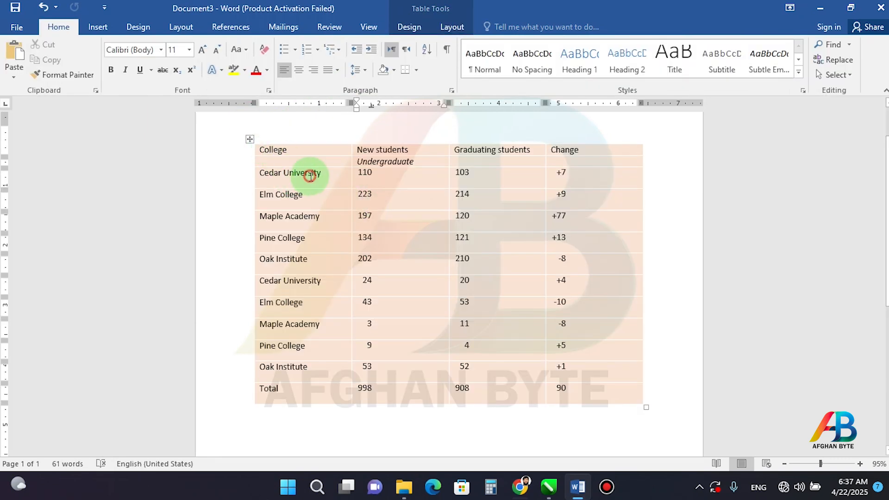
pyautogui.click(409, 27)
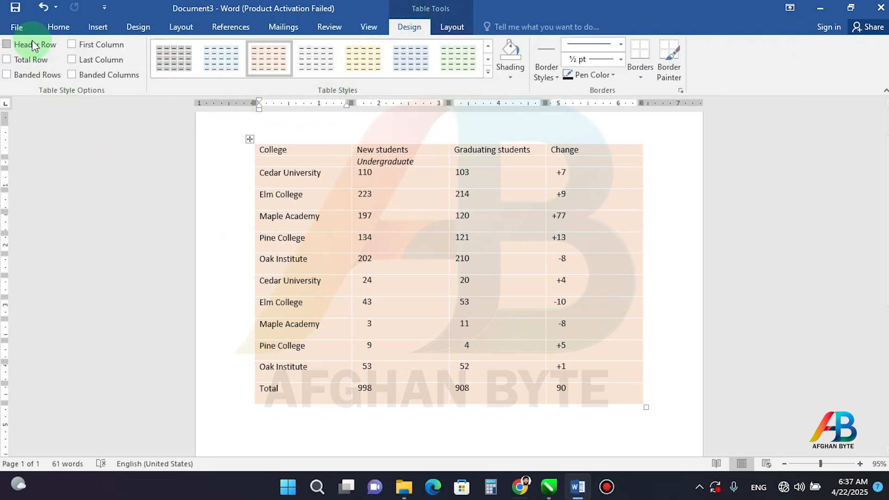
pyautogui.click(16, 45)
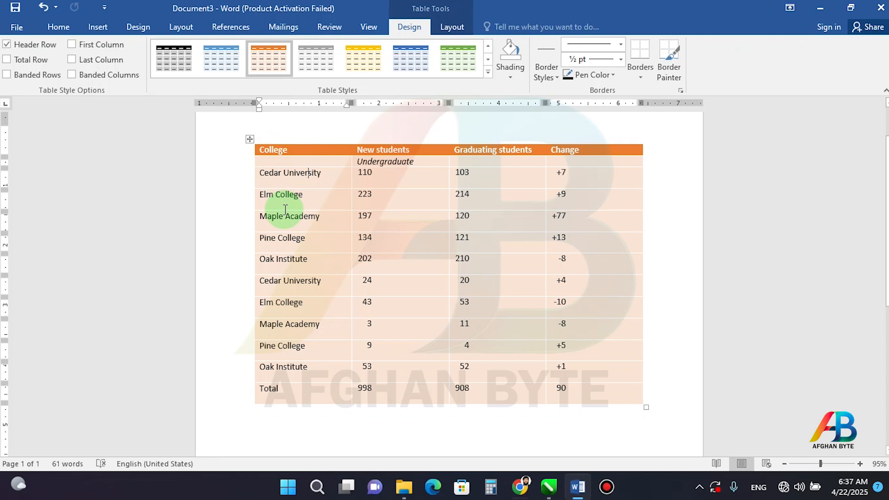
# - Delete the "Undergraduate" row below the header and turn on Total Row formatting for the table
pyautogui.click(365, 162)
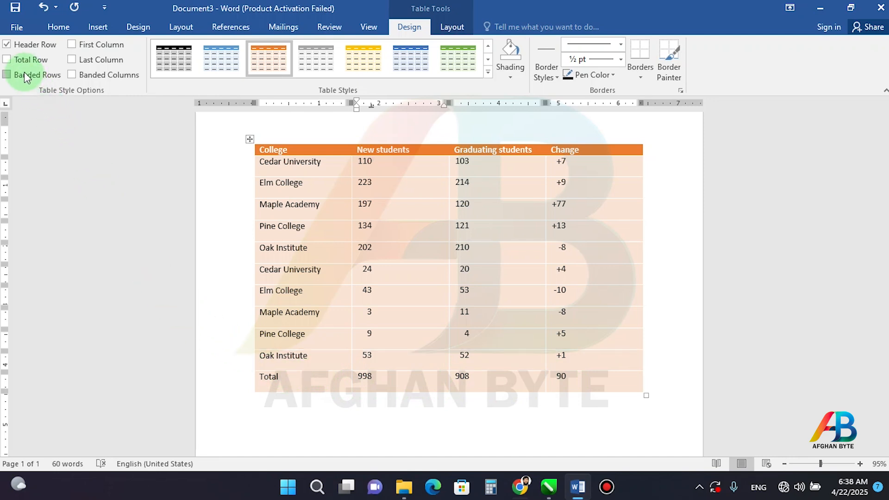
pyautogui.click(19, 60)
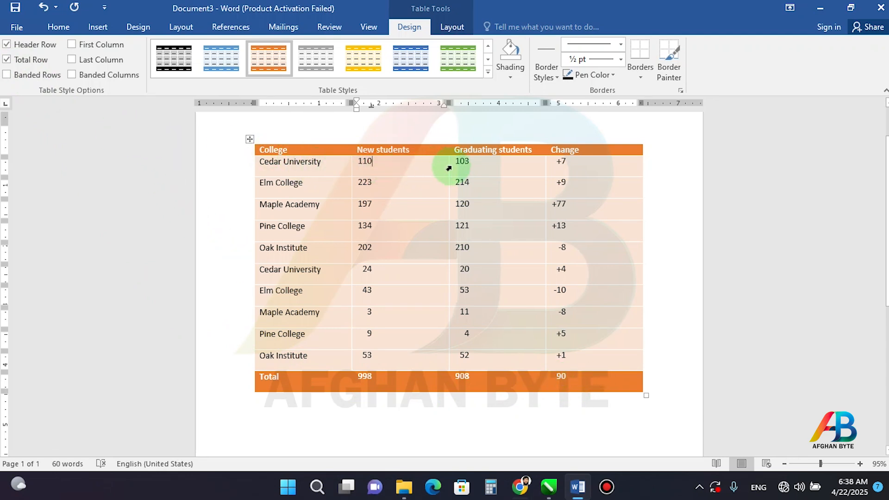
# - Try the Banded Rows, First Column, Last Column and Banded Columns options on the table one by one, switching each off again
pyautogui.click(28, 77)
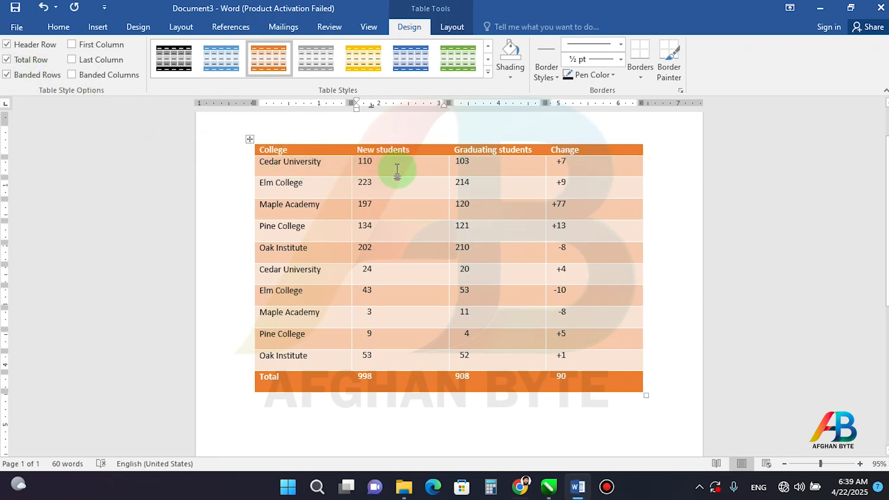
pyautogui.click(28, 75)
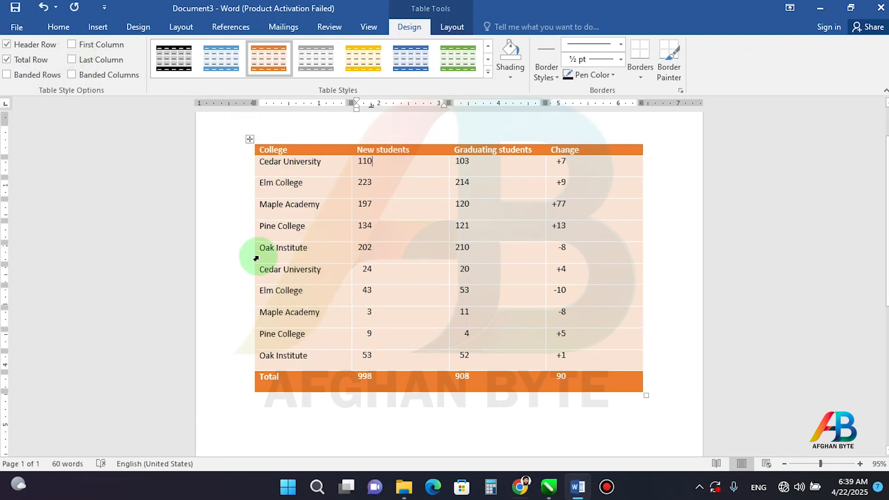
pyautogui.click(87, 46)
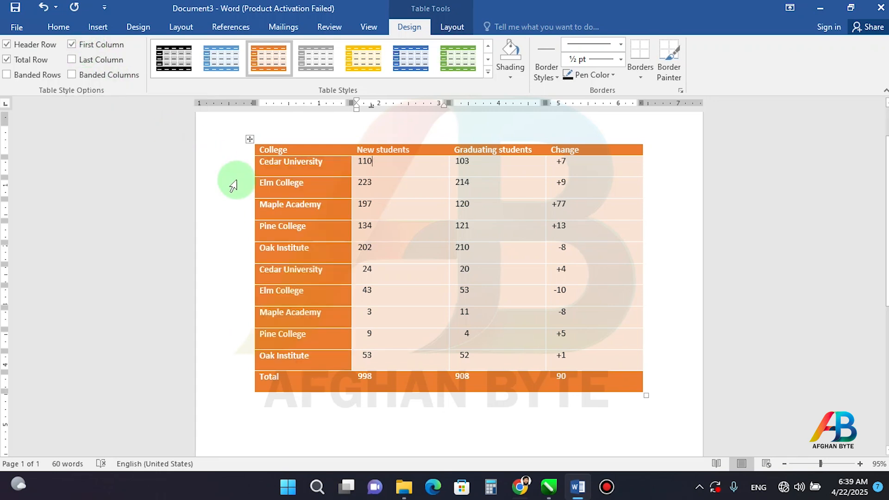
pyautogui.click(75, 44)
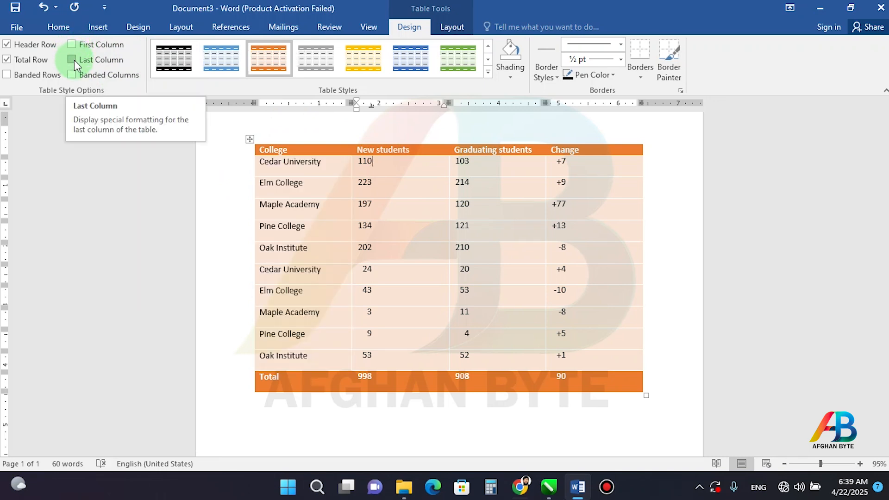
pyautogui.click(74, 60)
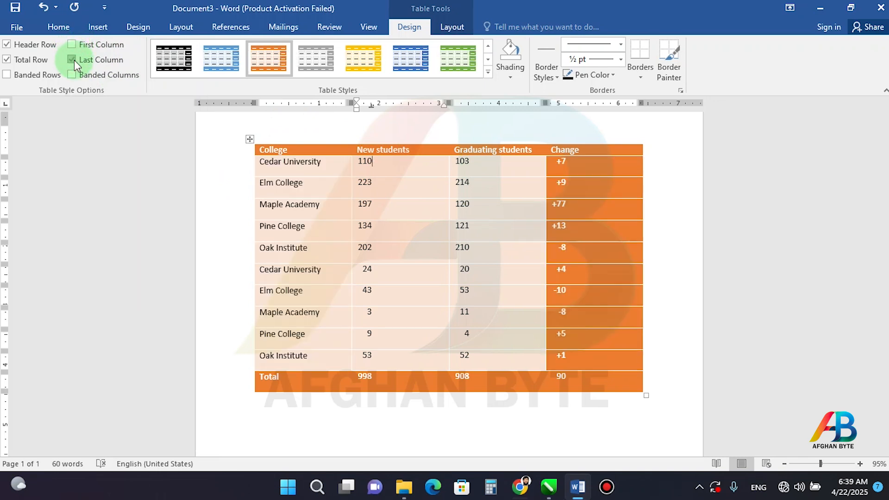
pyautogui.click(74, 60)
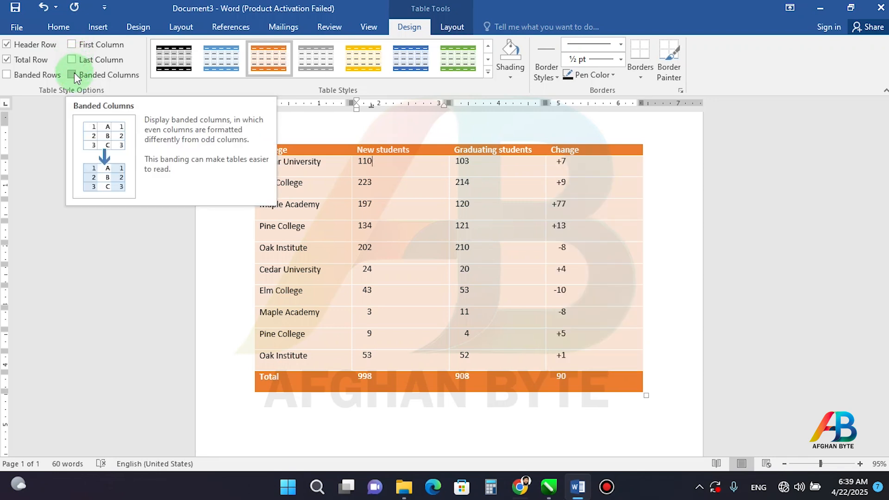
pyautogui.click(74, 74)
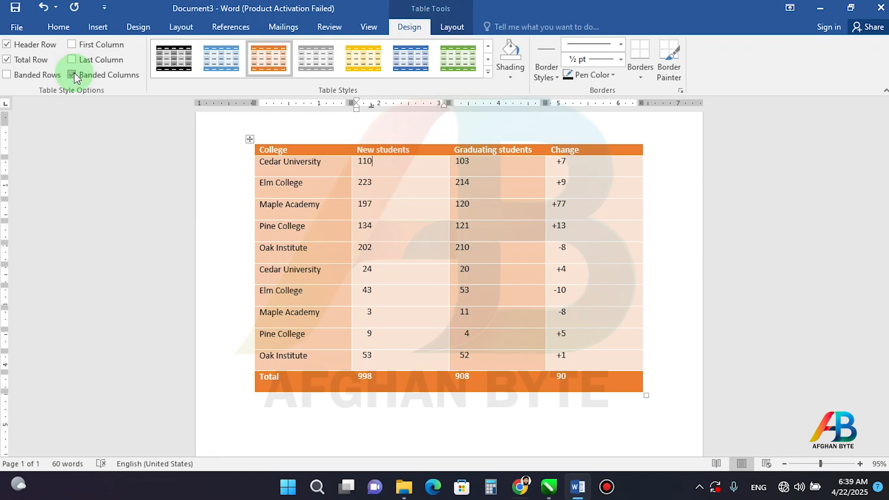
pyautogui.click(90, 81)
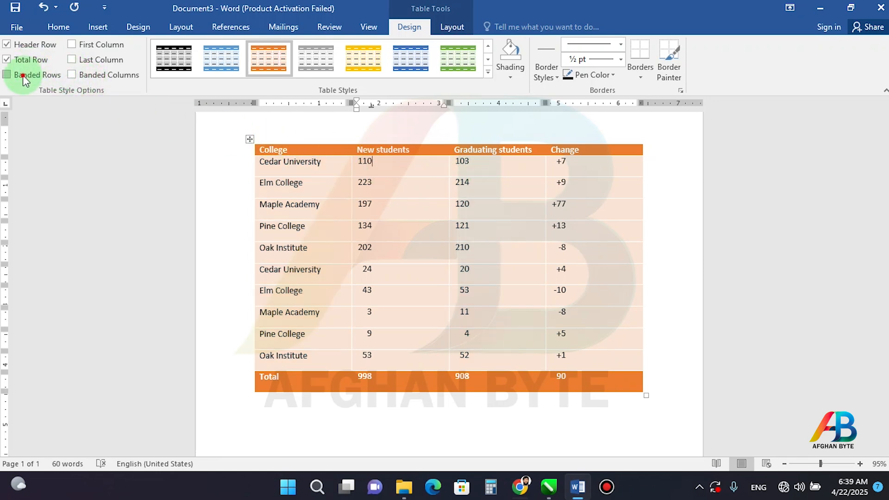
# - Turn on Banded Rows formatting for the table, trying Banded Columns together with it before switching that off
pyautogui.click(23, 75)
pyautogui.click(74, 75)
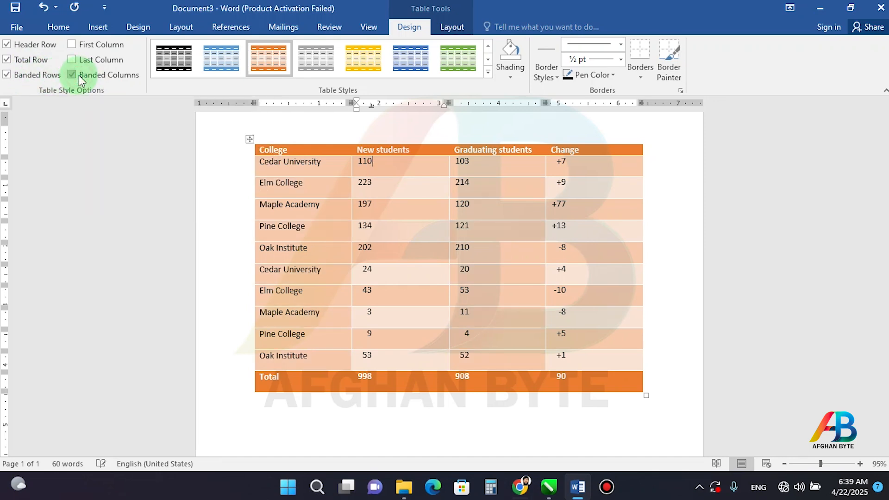
pyautogui.click(77, 75)
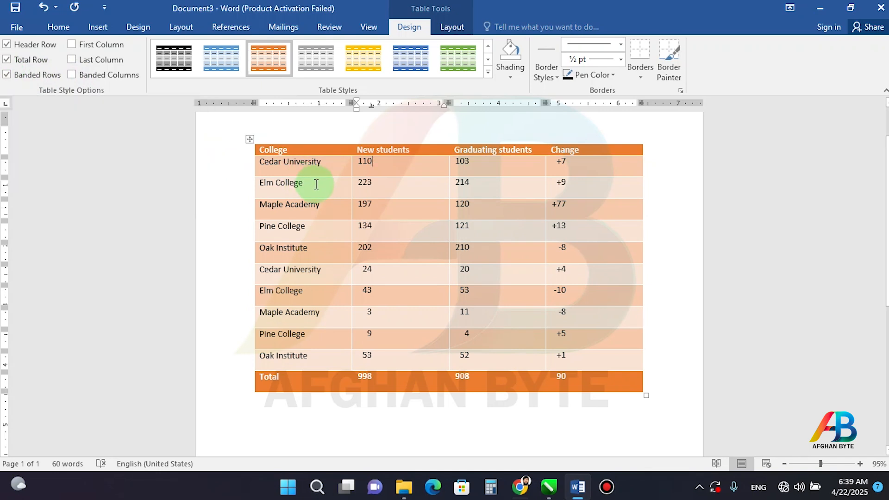
# - Apply a blue grid table style with a solid blue header and light blue banded rows to the whole table
pyautogui.click(307, 164)
pyautogui.click(309, 185)
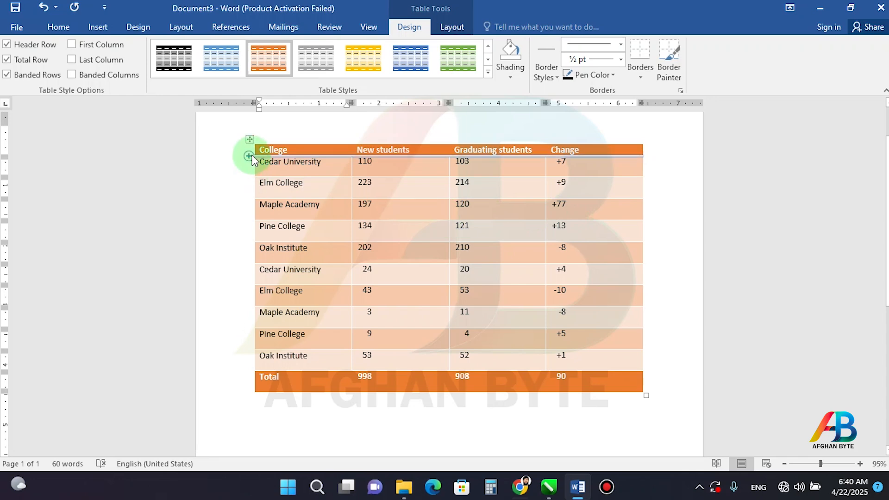
pyautogui.click(250, 139)
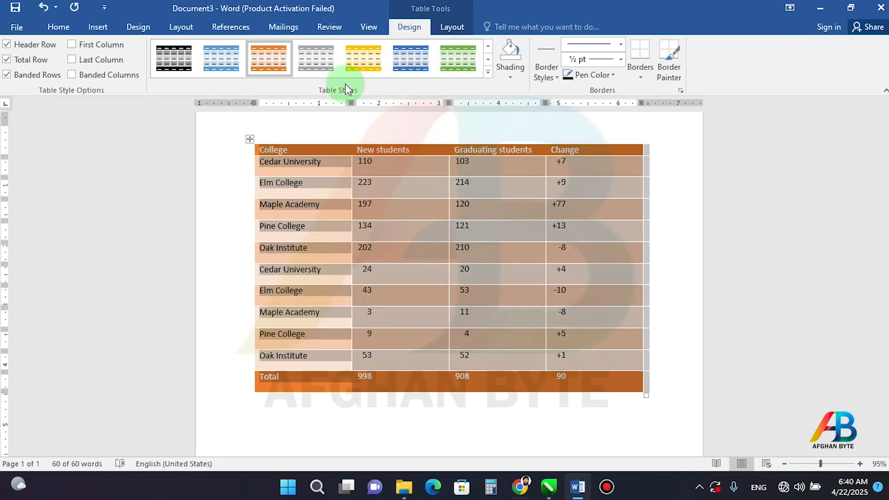
pyautogui.click(487, 71)
pyautogui.moveTo(485, 80); pyautogui.dragTo(484, 218)
pyautogui.click(415, 197)
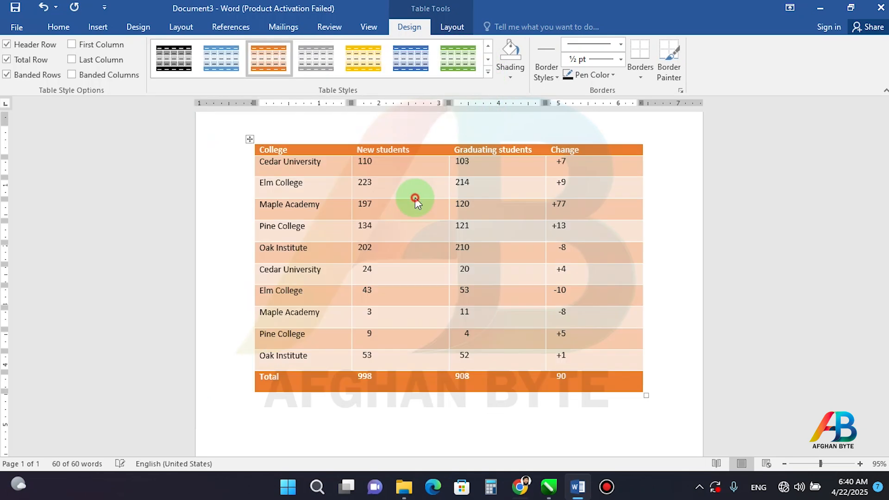
pyautogui.click(221, 58)
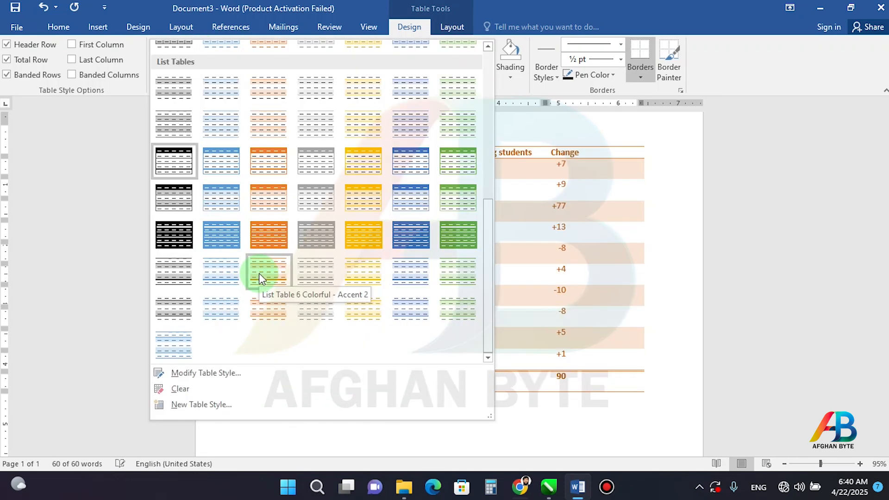
pyautogui.scroll(5, 222, 280)
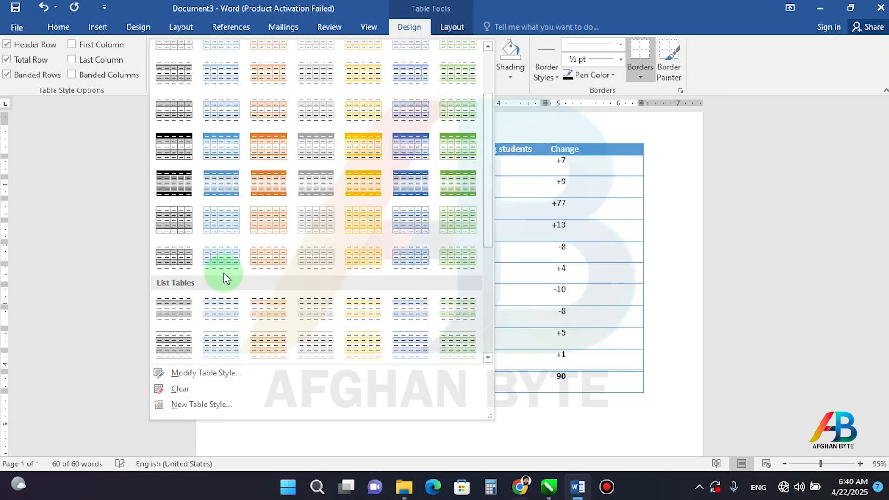
pyautogui.click(218, 184)
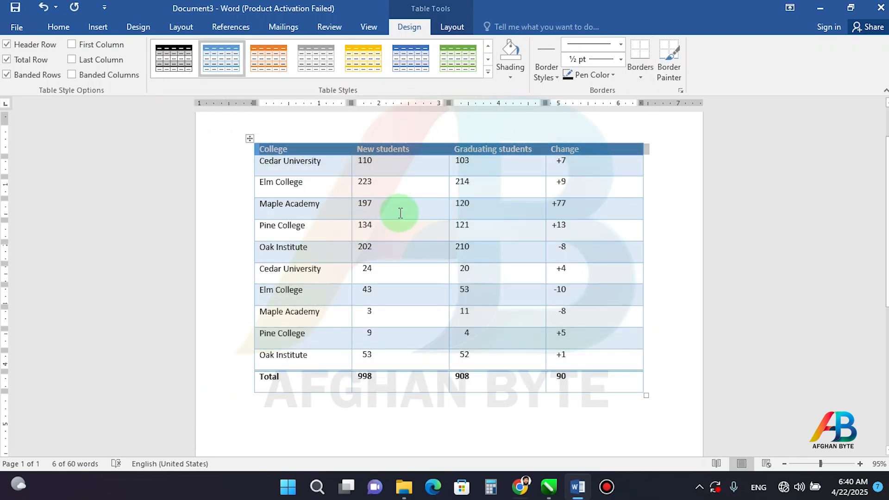
pyautogui.click(399, 206)
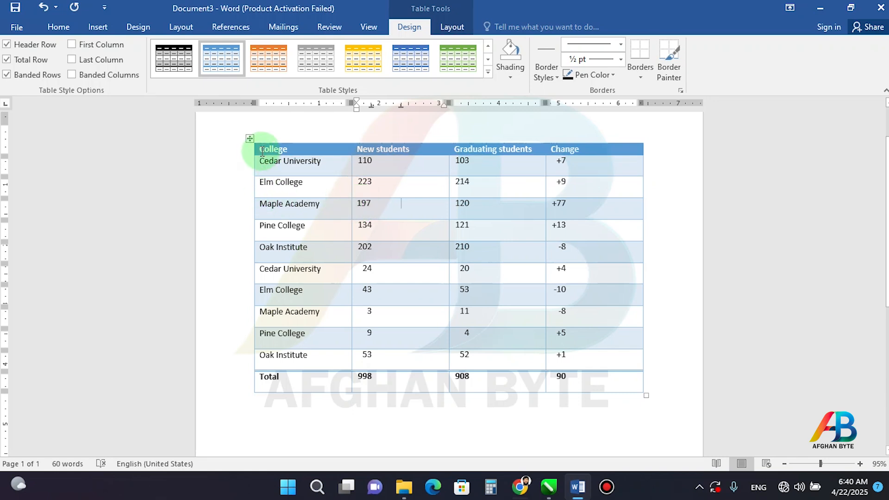
# - Shade the header row from College to Change with the standard purple color
pyautogui.moveTo(261, 149); pyautogui.dragTo(572, 149)
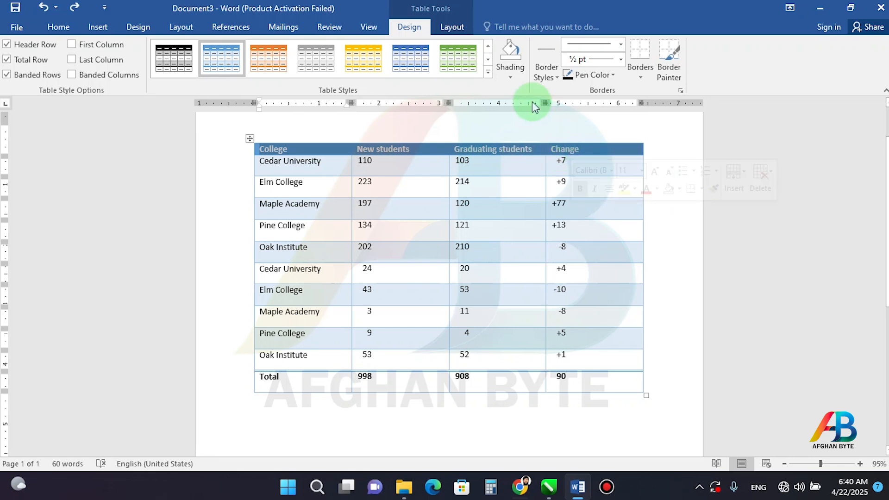
pyautogui.click(512, 77)
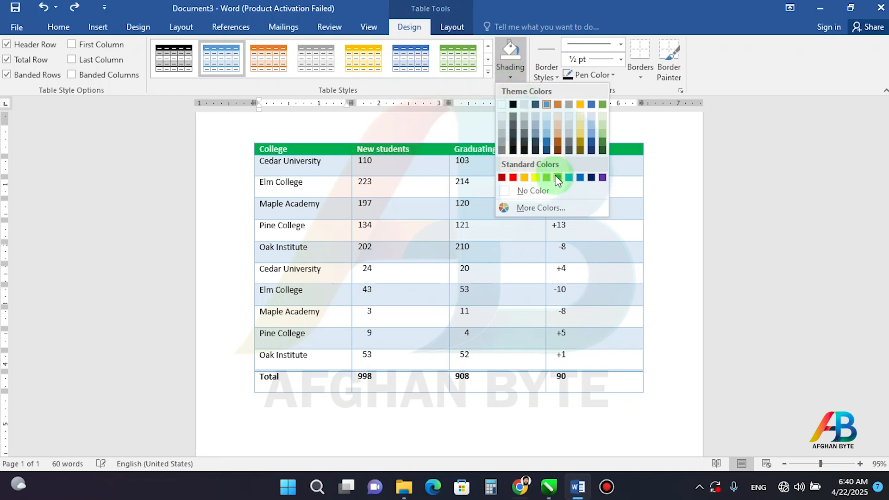
pyautogui.click(602, 177)
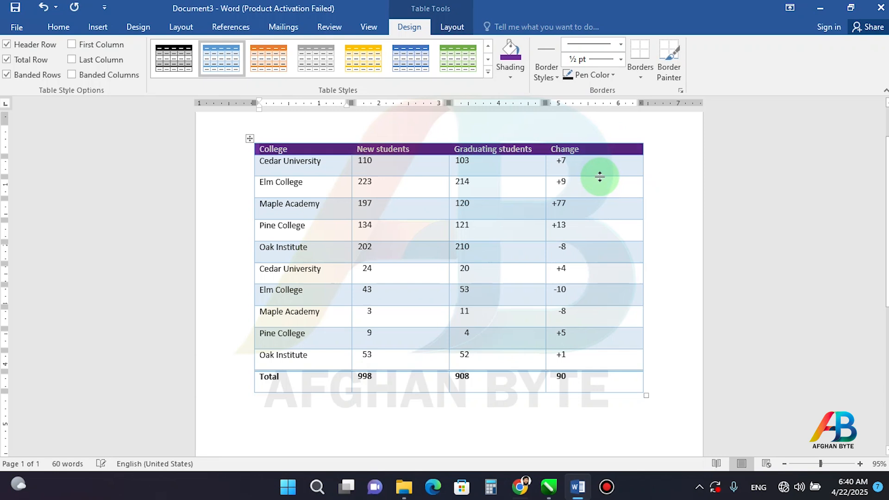
pyautogui.click(410, 165)
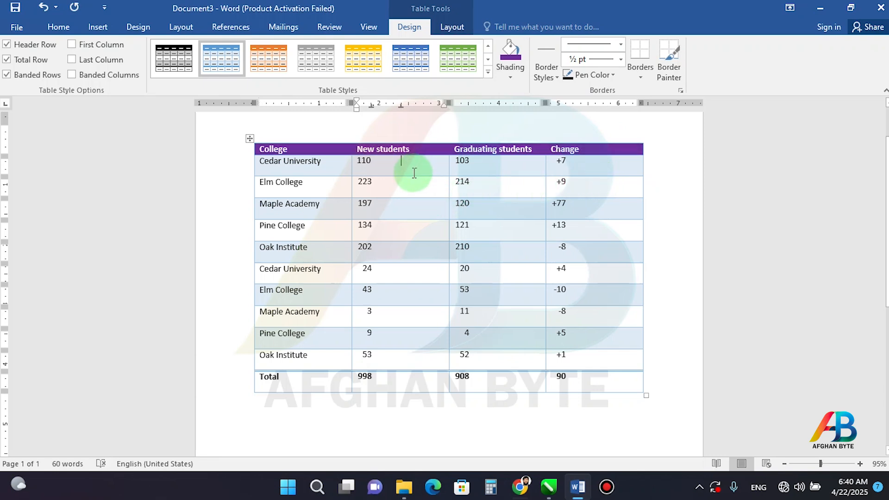
pyautogui.moveTo(318, 168); pyautogui.dragTo(320, 363)
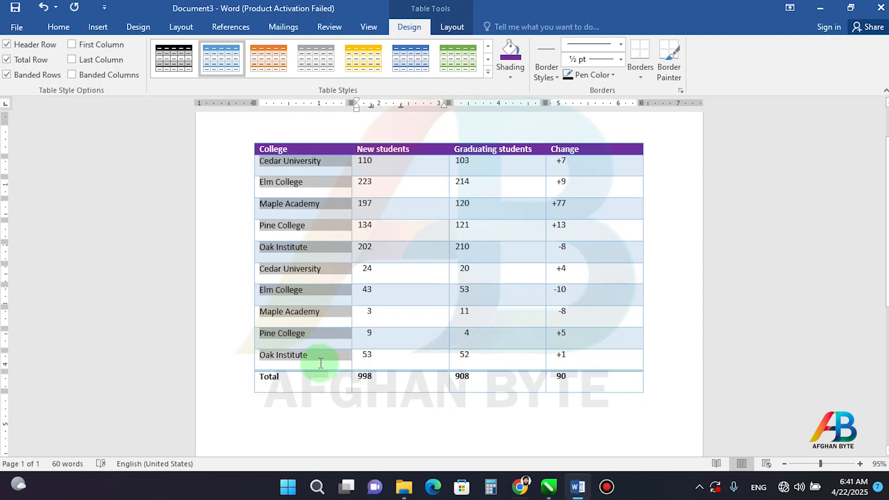
pyautogui.click(515, 73)
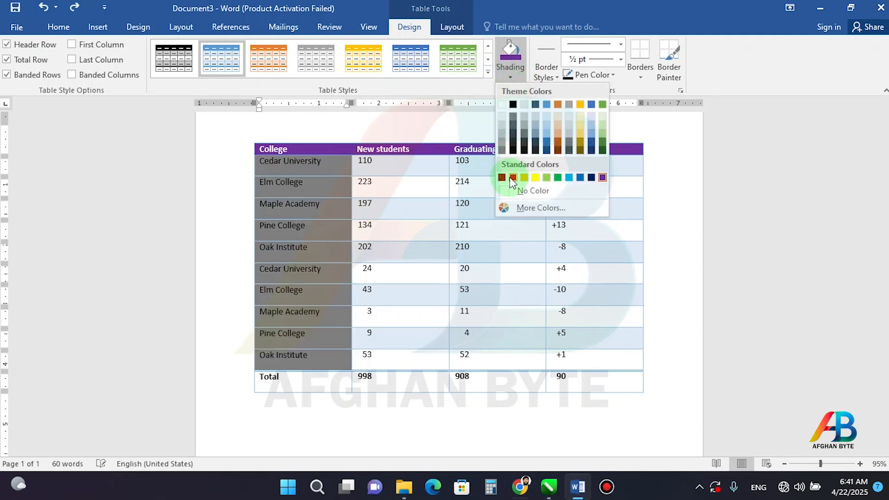
pyautogui.click(389, 163)
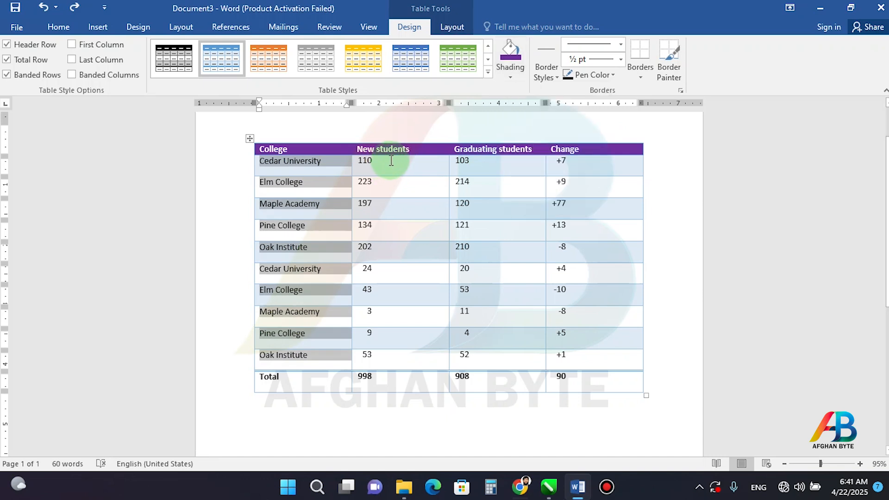
# - Remove all borders from the whole student table with the No Border option
pyautogui.click(250, 137)
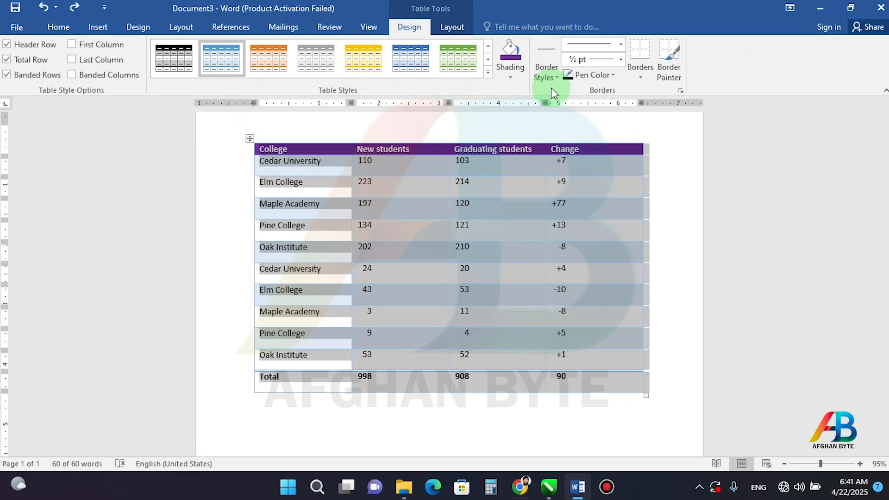
pyautogui.click(638, 74)
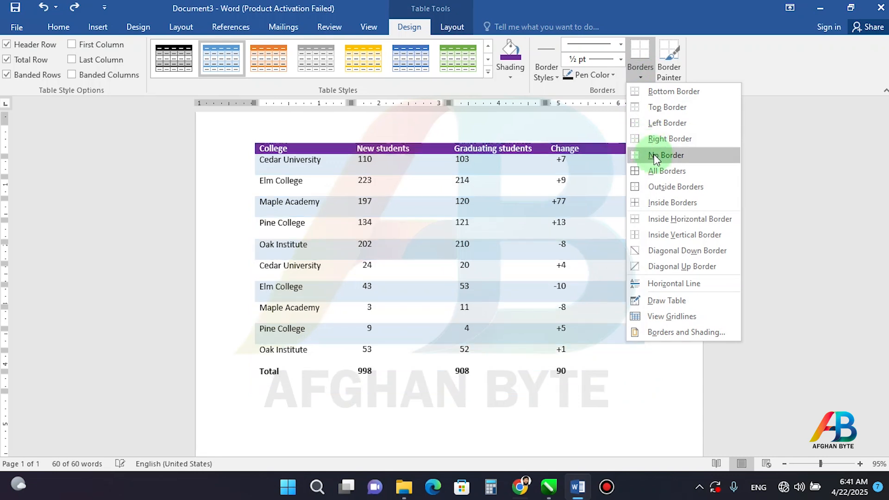
pyautogui.click(654, 155)
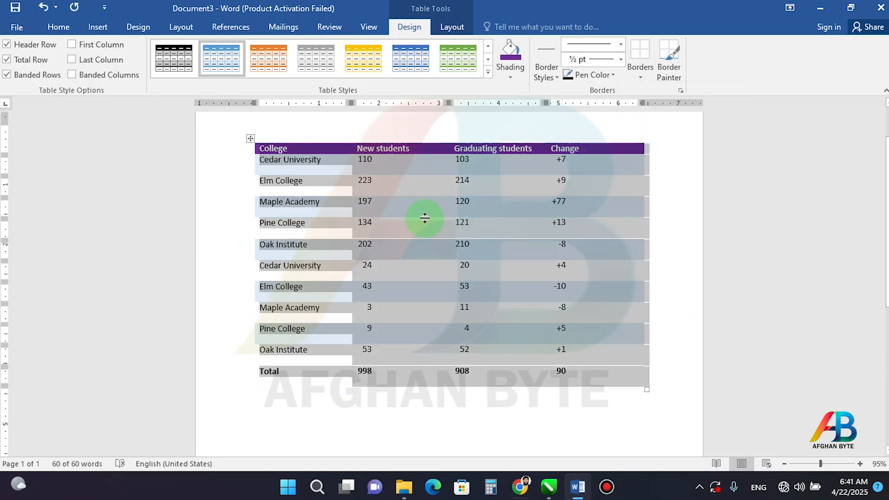
# - Apply All Borders to the whole table using a thin-thick double line with a wide gap, ¾ pt weight and standard purple
pyautogui.click(548, 74)
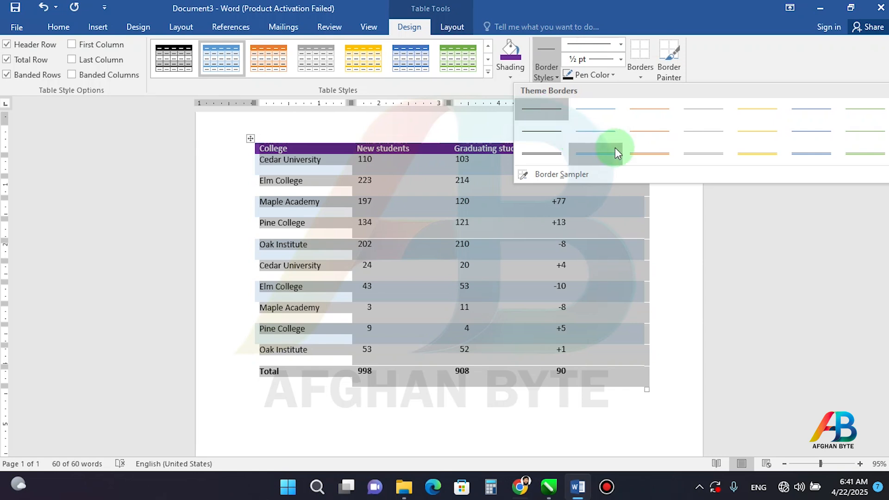
pyautogui.click(621, 45)
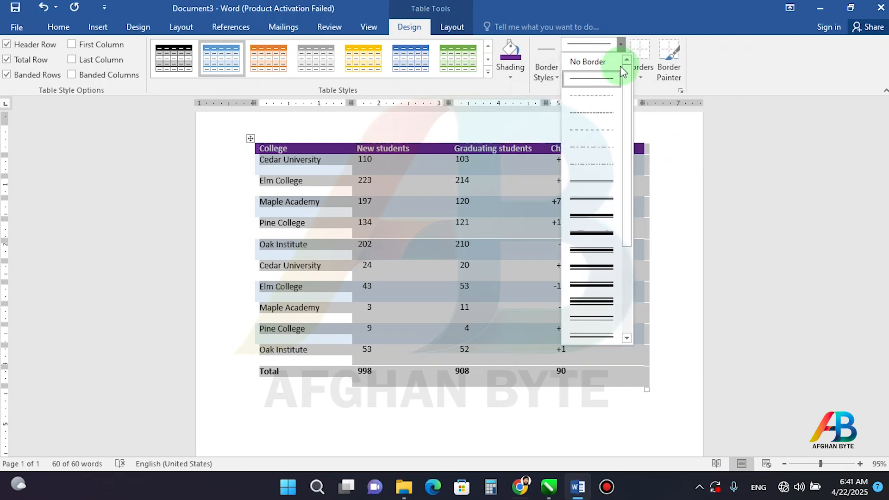
pyautogui.scroll(-2, 610, 139)
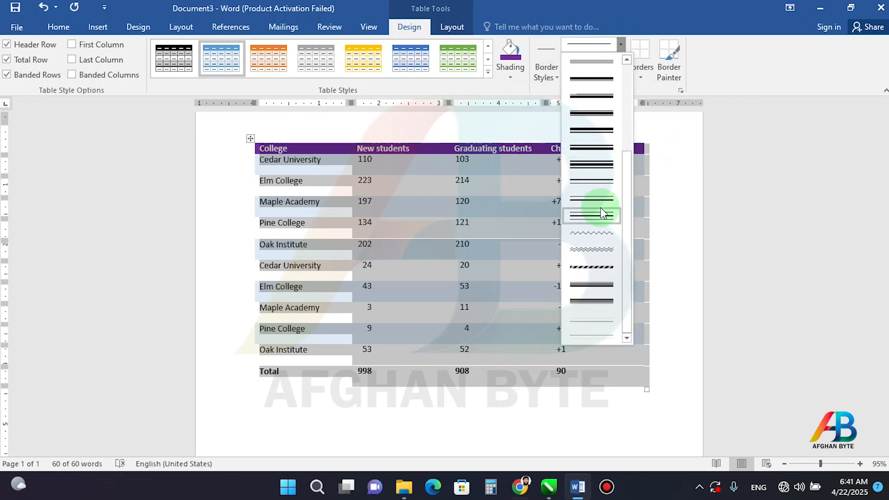
pyautogui.click(602, 199)
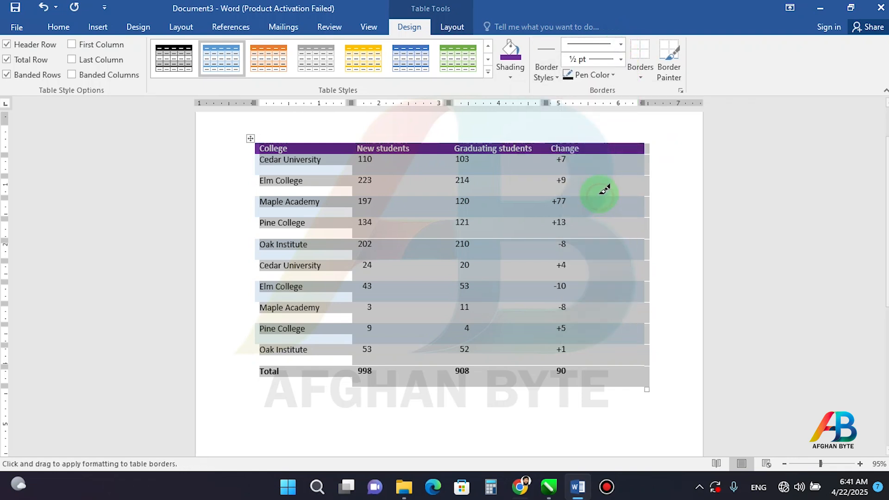
pyautogui.click(620, 59)
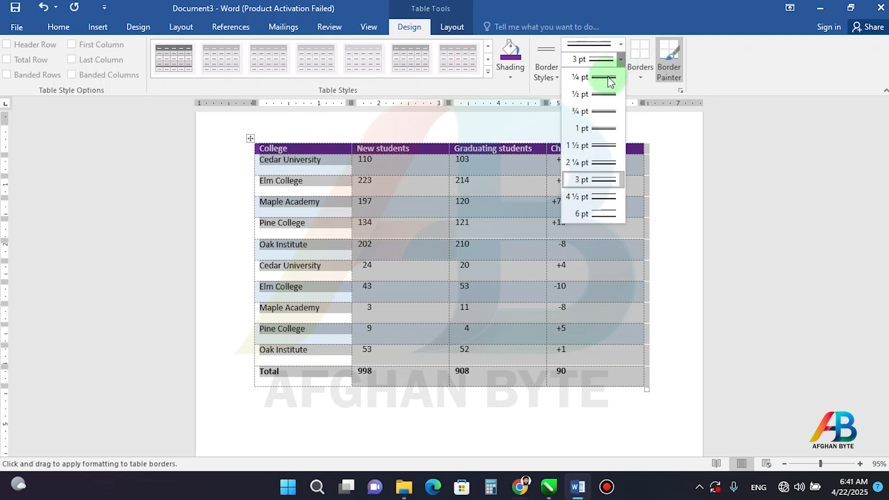
pyautogui.click(601, 111)
pyautogui.click(613, 74)
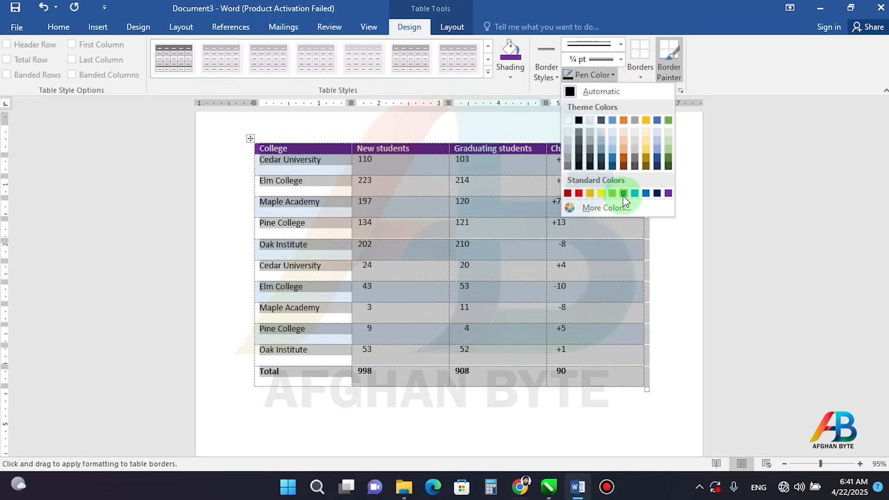
pyautogui.click(667, 193)
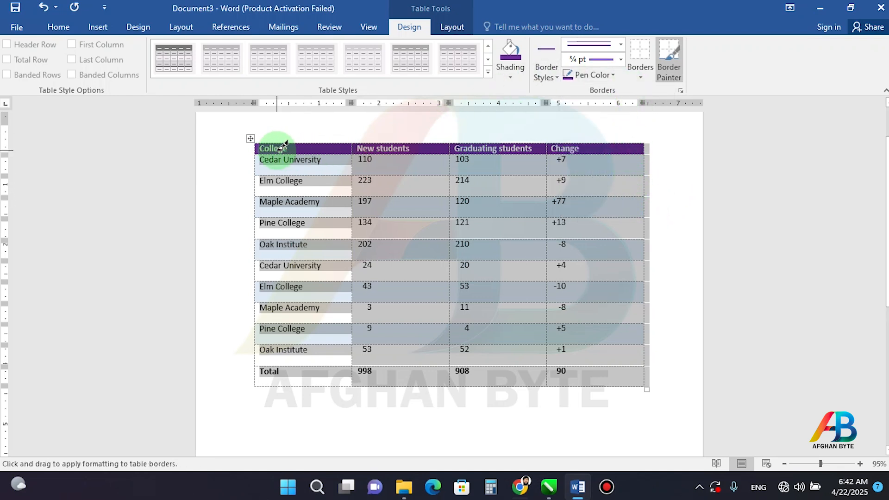
pyautogui.click(641, 80)
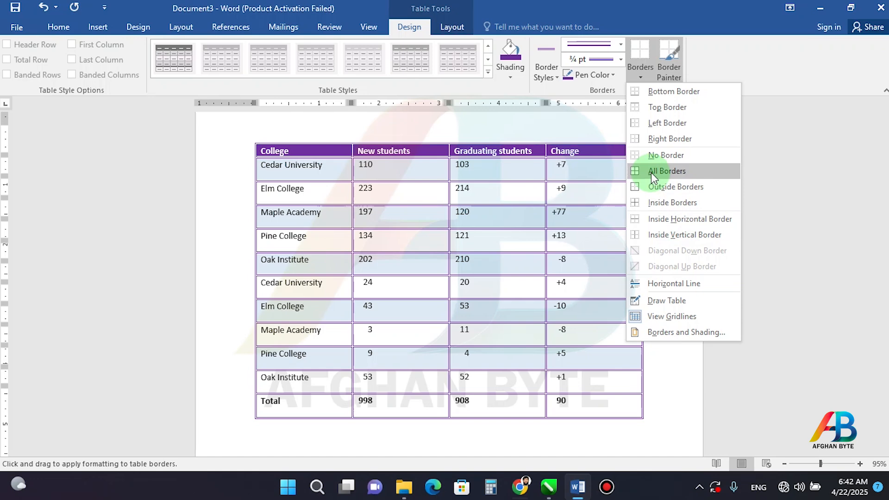
pyautogui.click(651, 172)
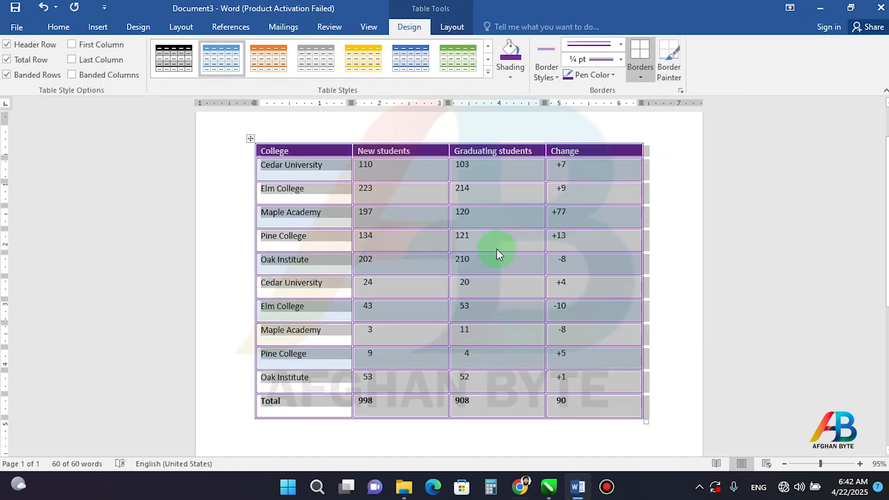
pyautogui.click(421, 192)
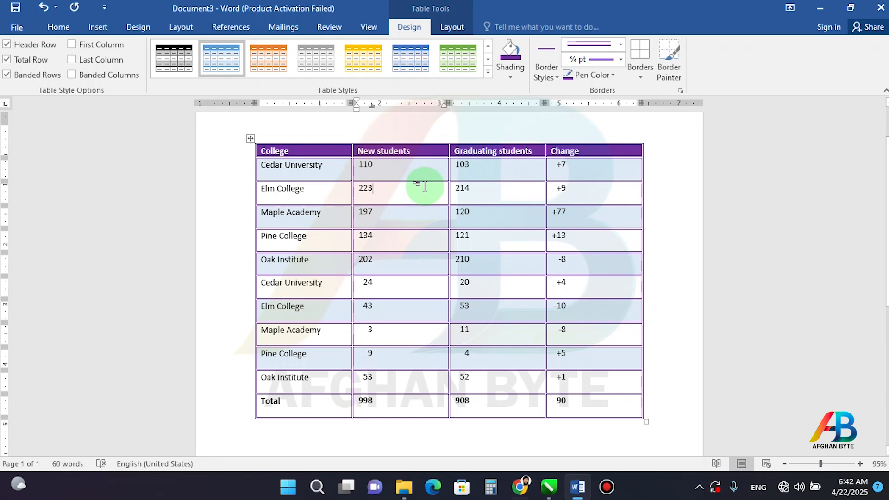
# - Apply Outside Borders to the whole table using a triple line style, ¾ pt weight and standard red
pyautogui.click(251, 138)
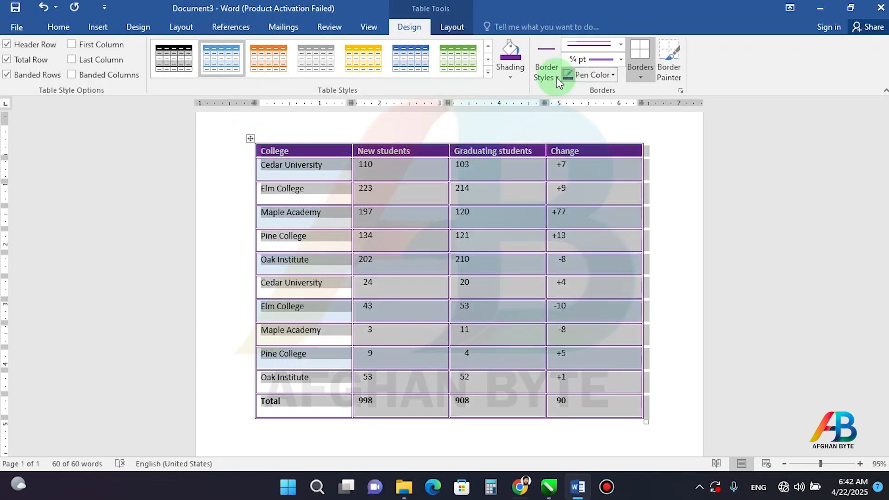
pyautogui.click(620, 46)
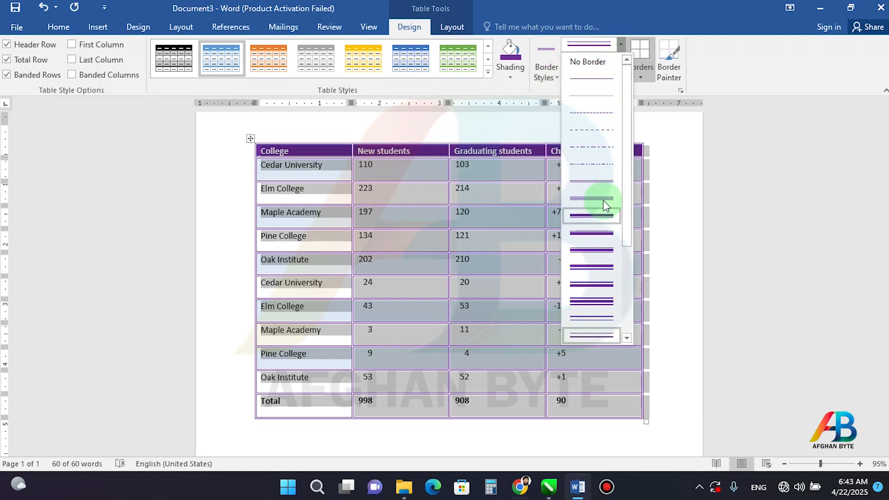
pyautogui.click(605, 198)
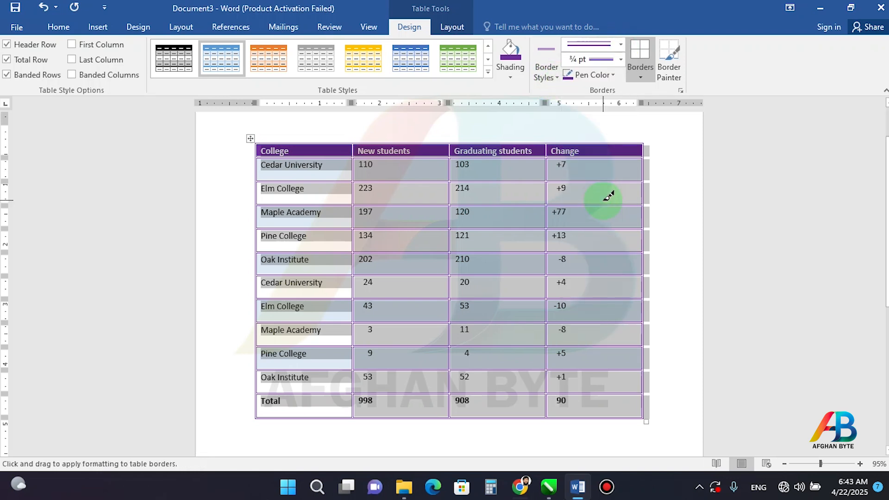
pyautogui.click(620, 59)
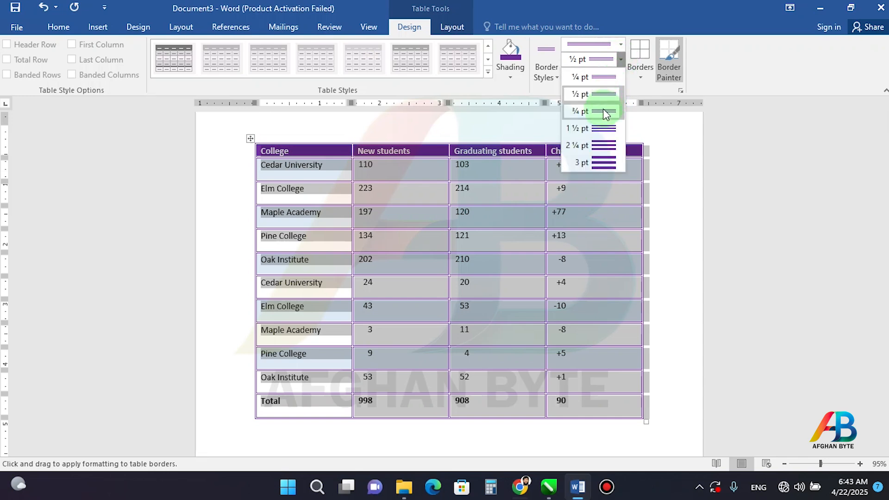
pyautogui.click(604, 112)
pyautogui.click(613, 75)
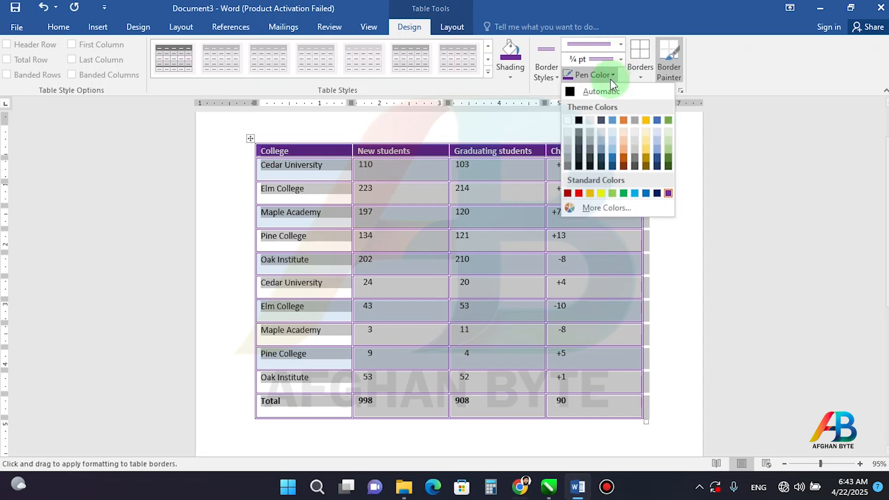
pyautogui.click(581, 193)
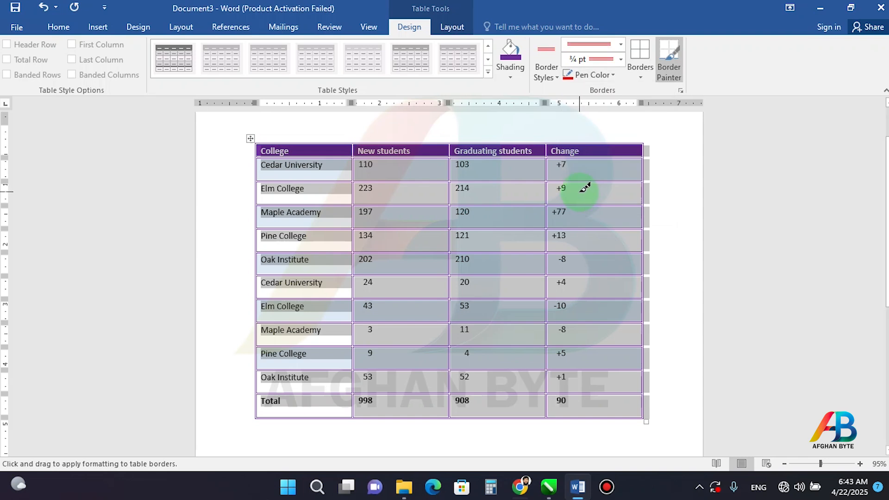
pyautogui.click(640, 74)
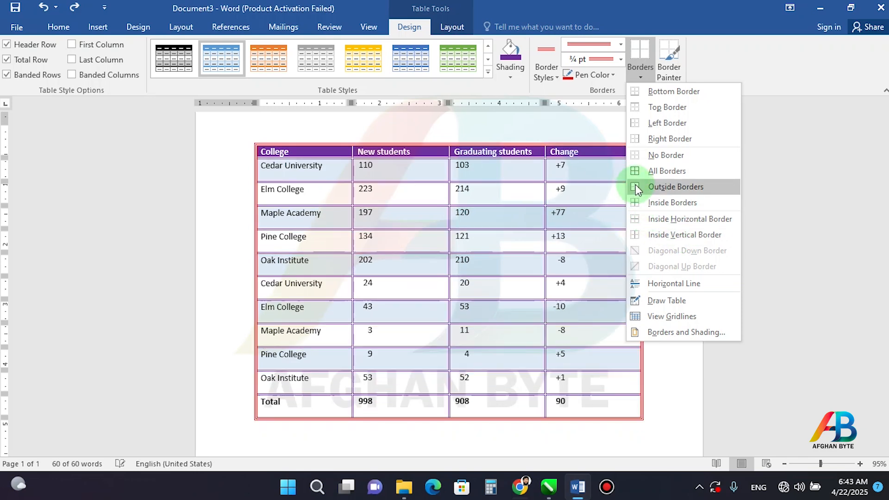
pyautogui.click(637, 187)
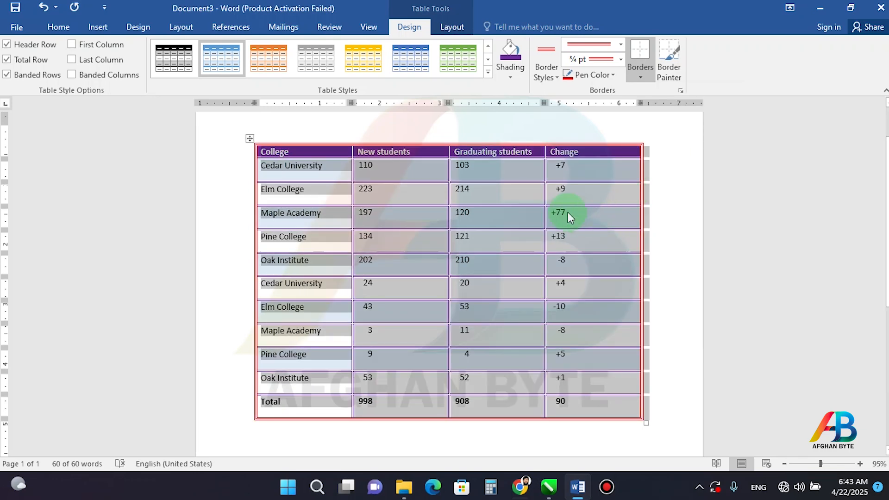
pyautogui.click(568, 212)
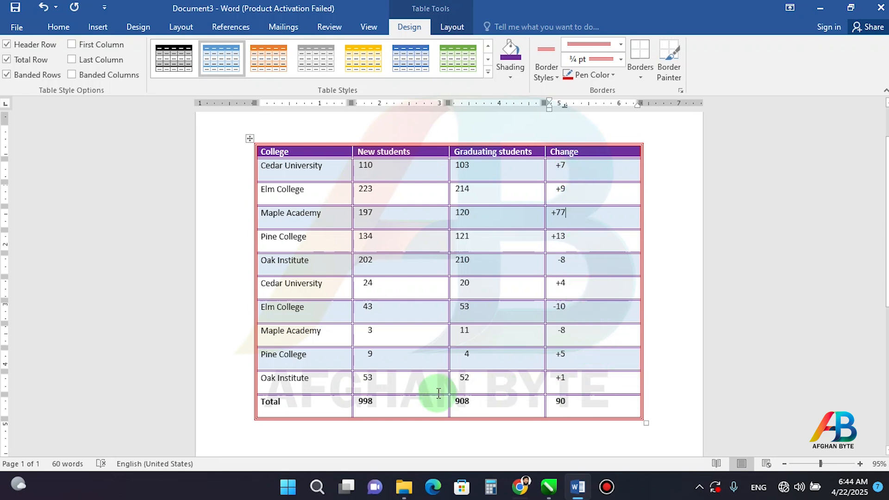
# - Configure the border pen with a thick 3D-style line, 4 ½ pt weight and standard green
pyautogui.click(551, 75)
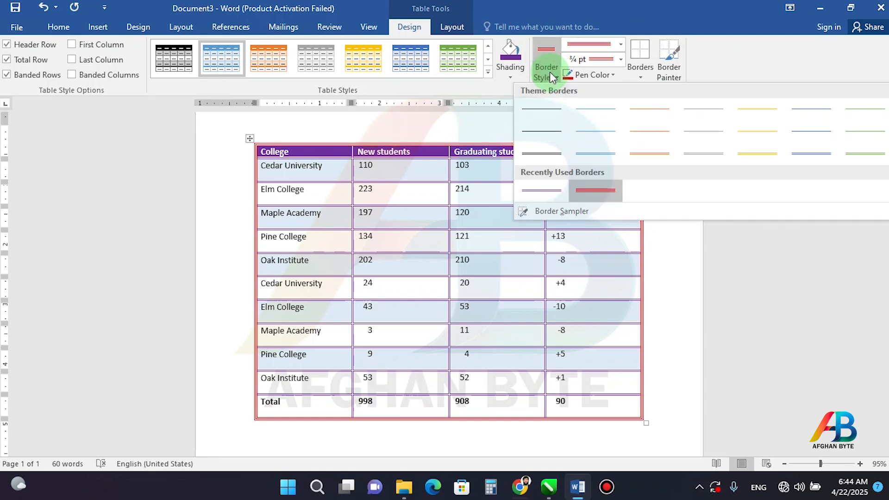
pyautogui.click(551, 75)
pyautogui.click(621, 44)
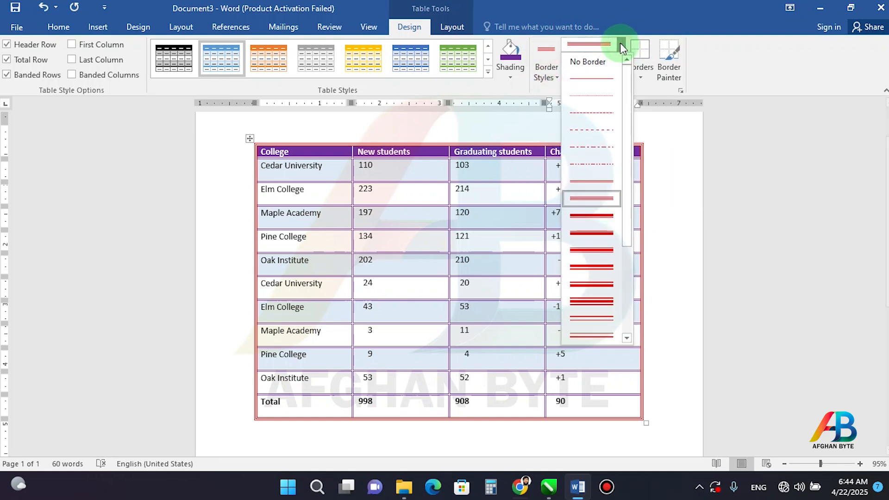
pyautogui.scroll(-3, 620, 217)
pyautogui.click(592, 289)
pyautogui.click(610, 63)
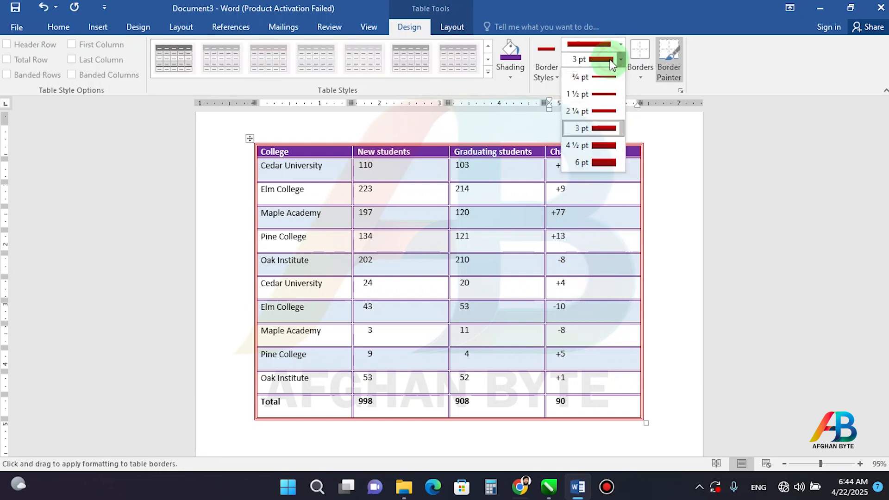
pyautogui.click(597, 146)
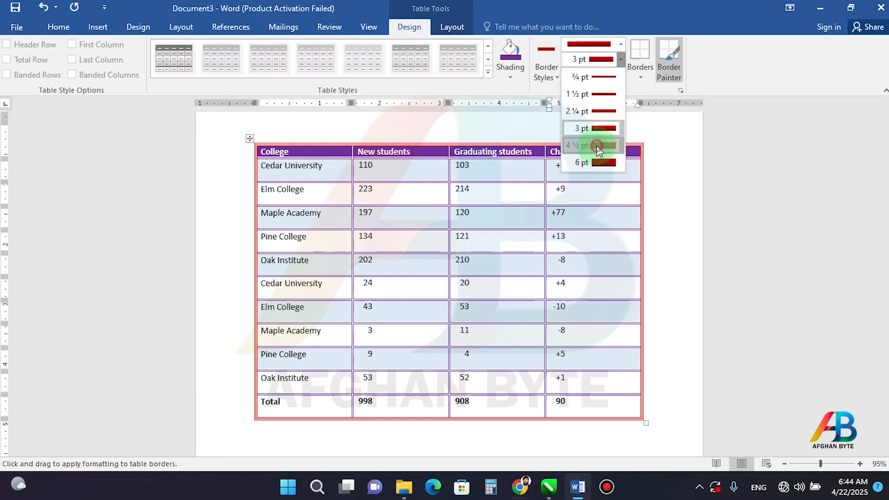
pyautogui.click(611, 73)
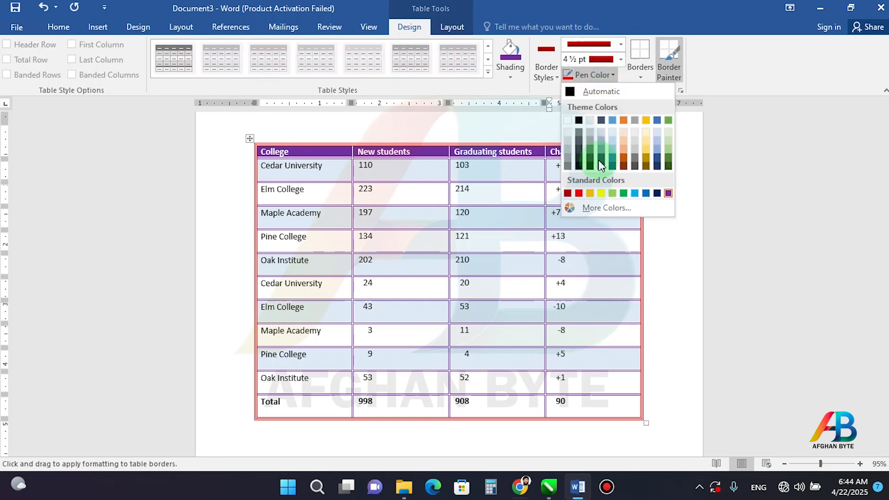
pyautogui.click(623, 193)
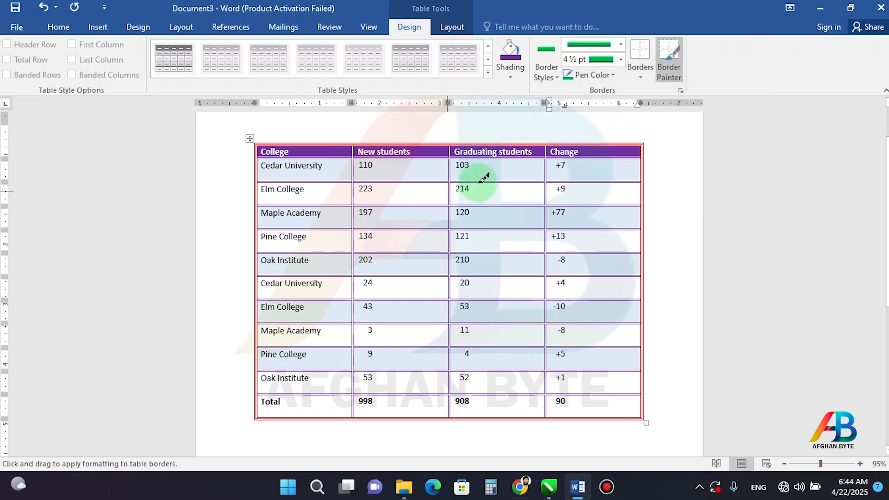
# - Paint the left edge and the full top border of the Total row with the Border Painter
pyautogui.click(665, 54)
pyautogui.click(667, 57)
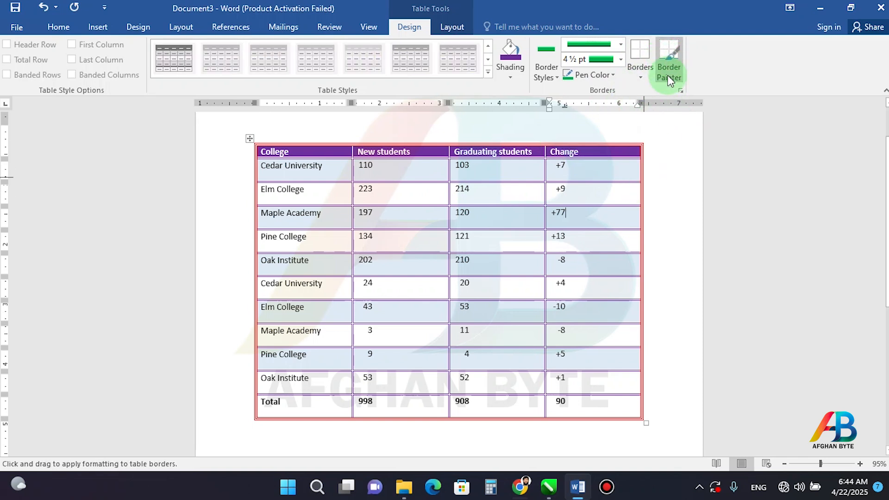
pyautogui.click(257, 399)
pyautogui.moveTo(320, 389); pyautogui.dragTo(570, 384)
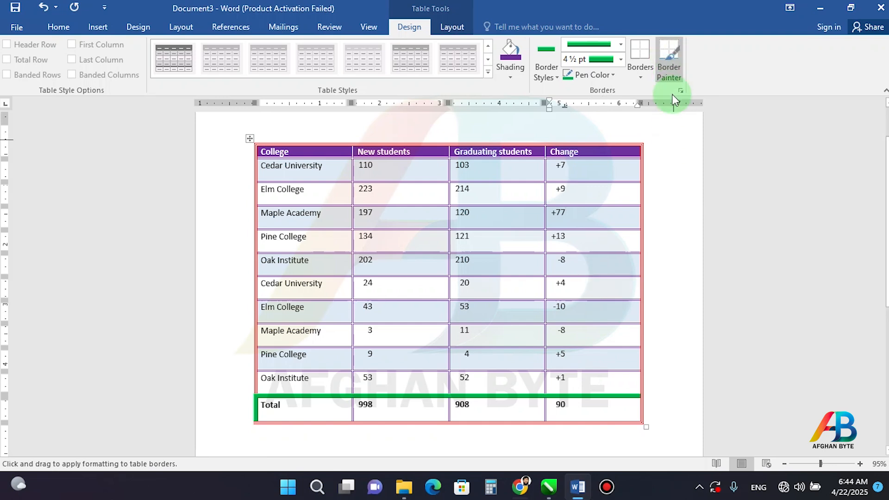
# - Paint the vertical border between Graduating students and Change from the header down to the Total row, and switch off the Border Painter
pyautogui.click(669, 61)
pyautogui.click(669, 60)
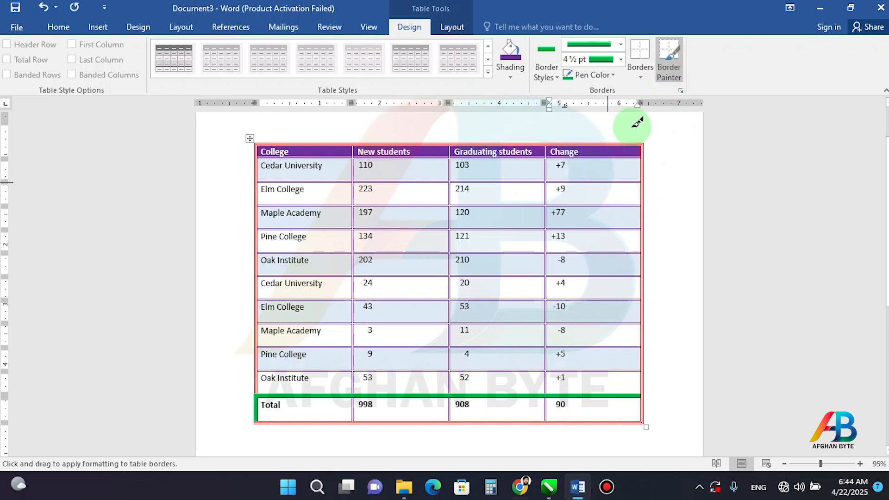
pyautogui.moveTo(550, 143); pyautogui.dragTo(552, 381)
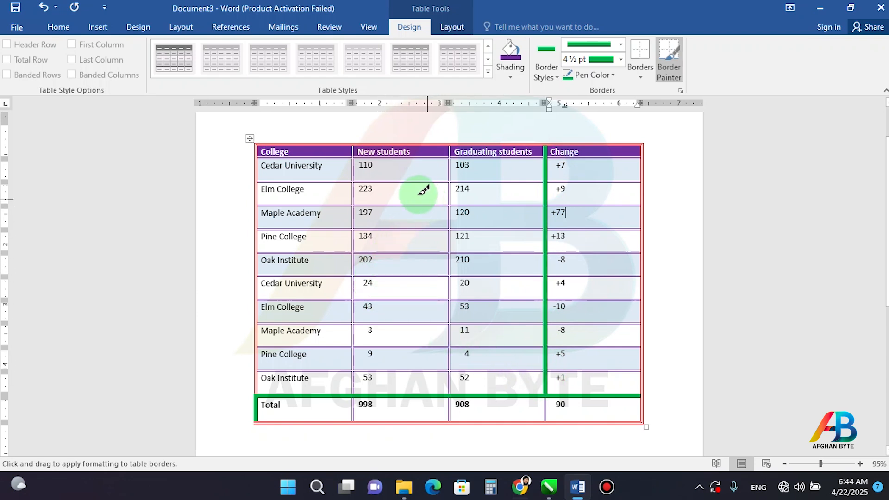
pyautogui.click(655, 54)
pyautogui.click(668, 55)
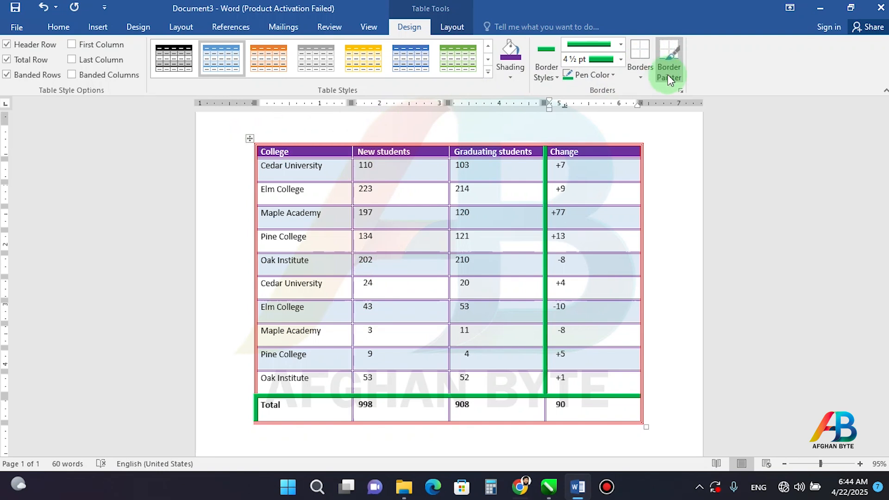
# - Open the list of border options for the table
pyautogui.click(640, 74)
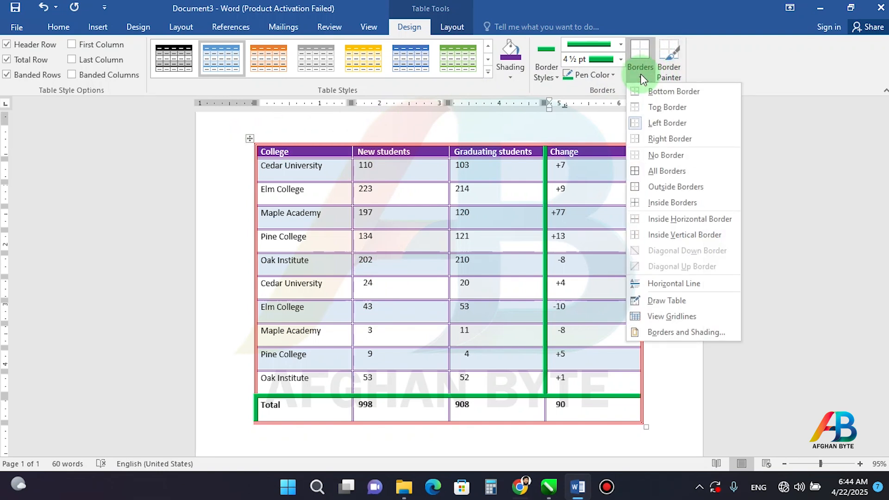